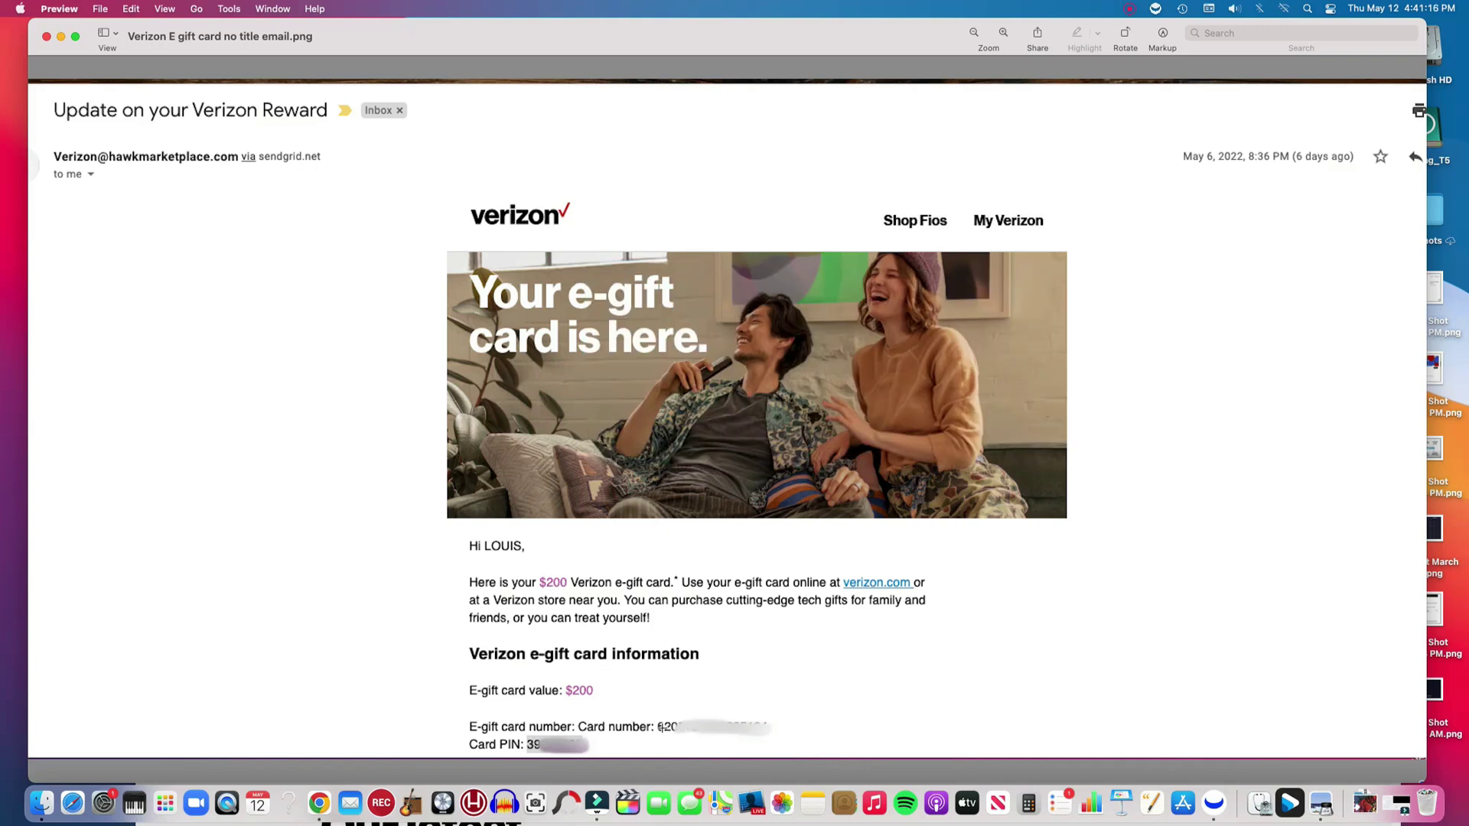
Examine the e-gift card number and card PIN in the Verizon reward email image
click(661, 728)
drag(673, 723, 739, 721)
click(711, 728)
click(711, 729)
click(552, 743)
Switch to the Chrome window with the Verizon site and open the bill's payment options
drag(430, 40, 438, 385)
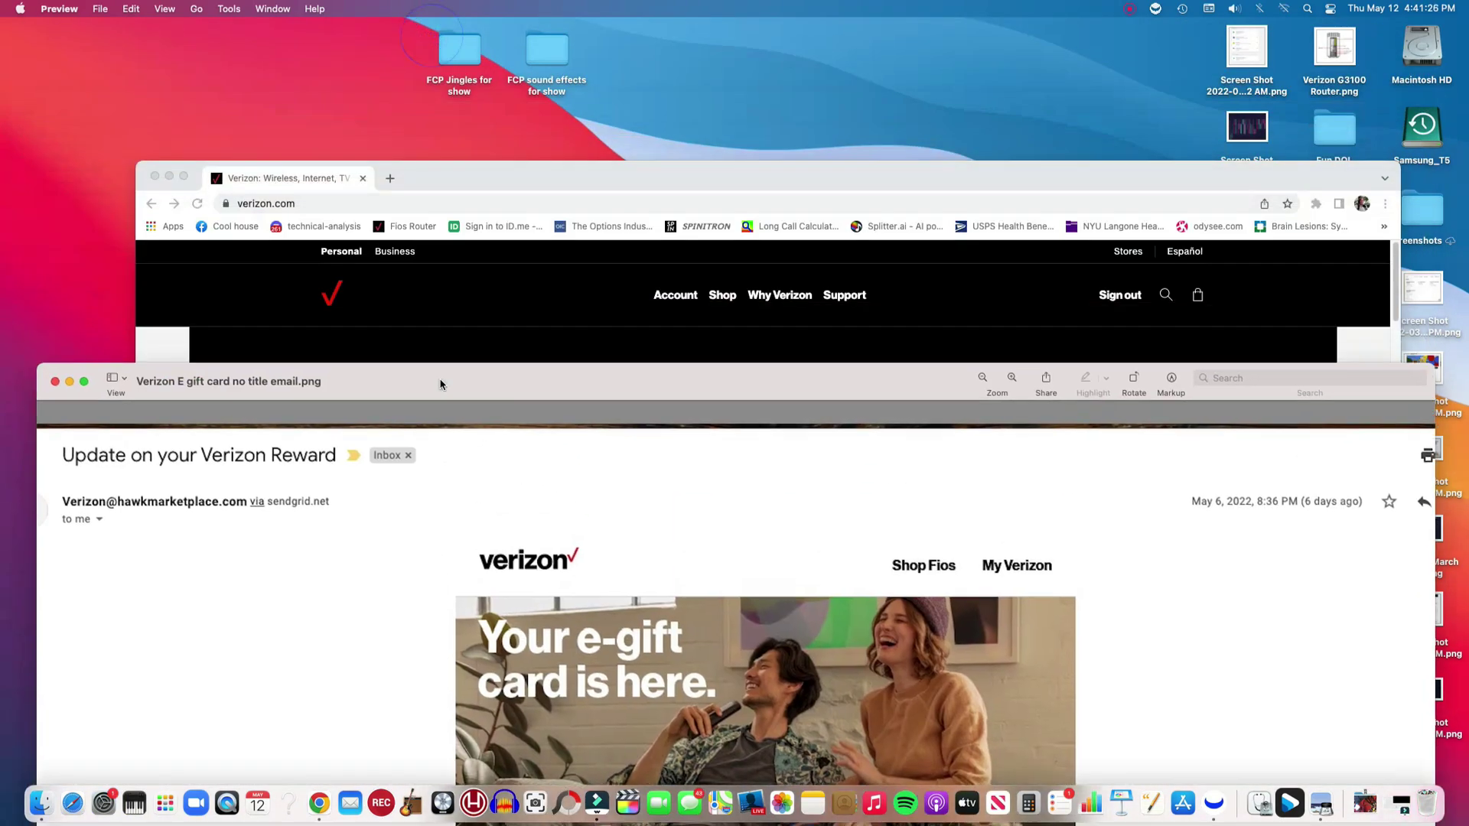
drag(506, 177, 476, 55)
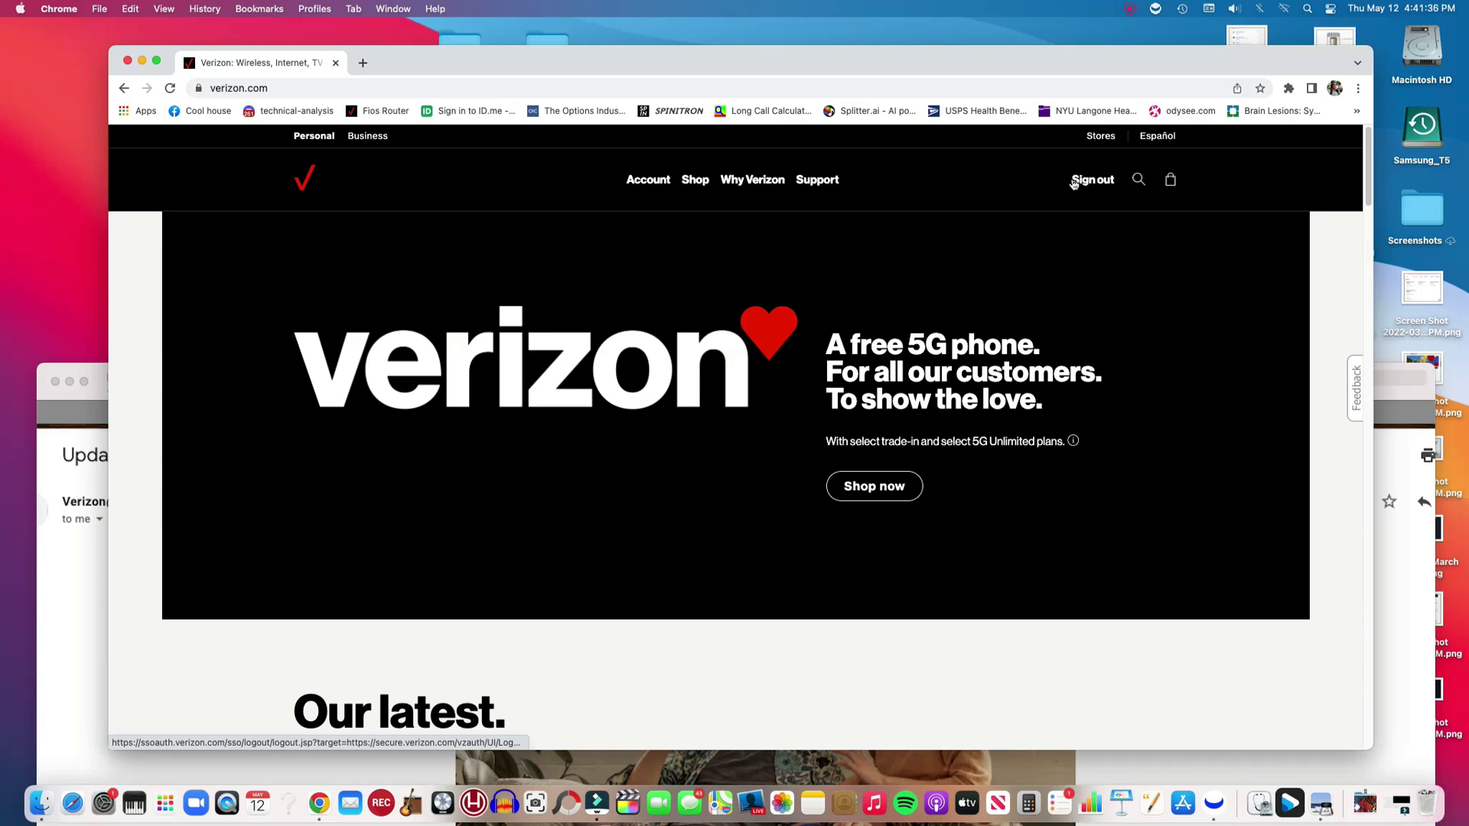
click(643, 182)
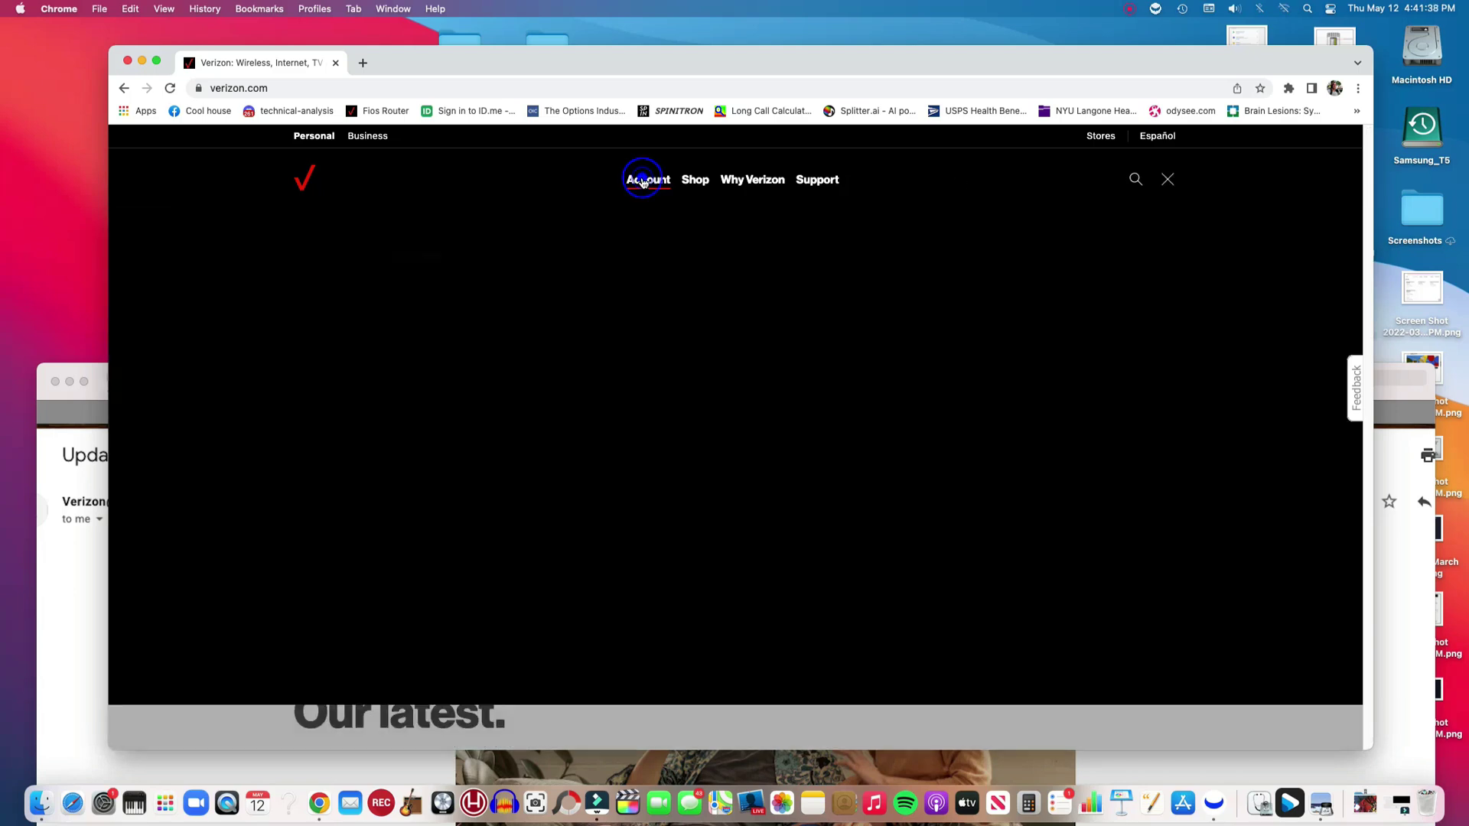
click(521, 358)
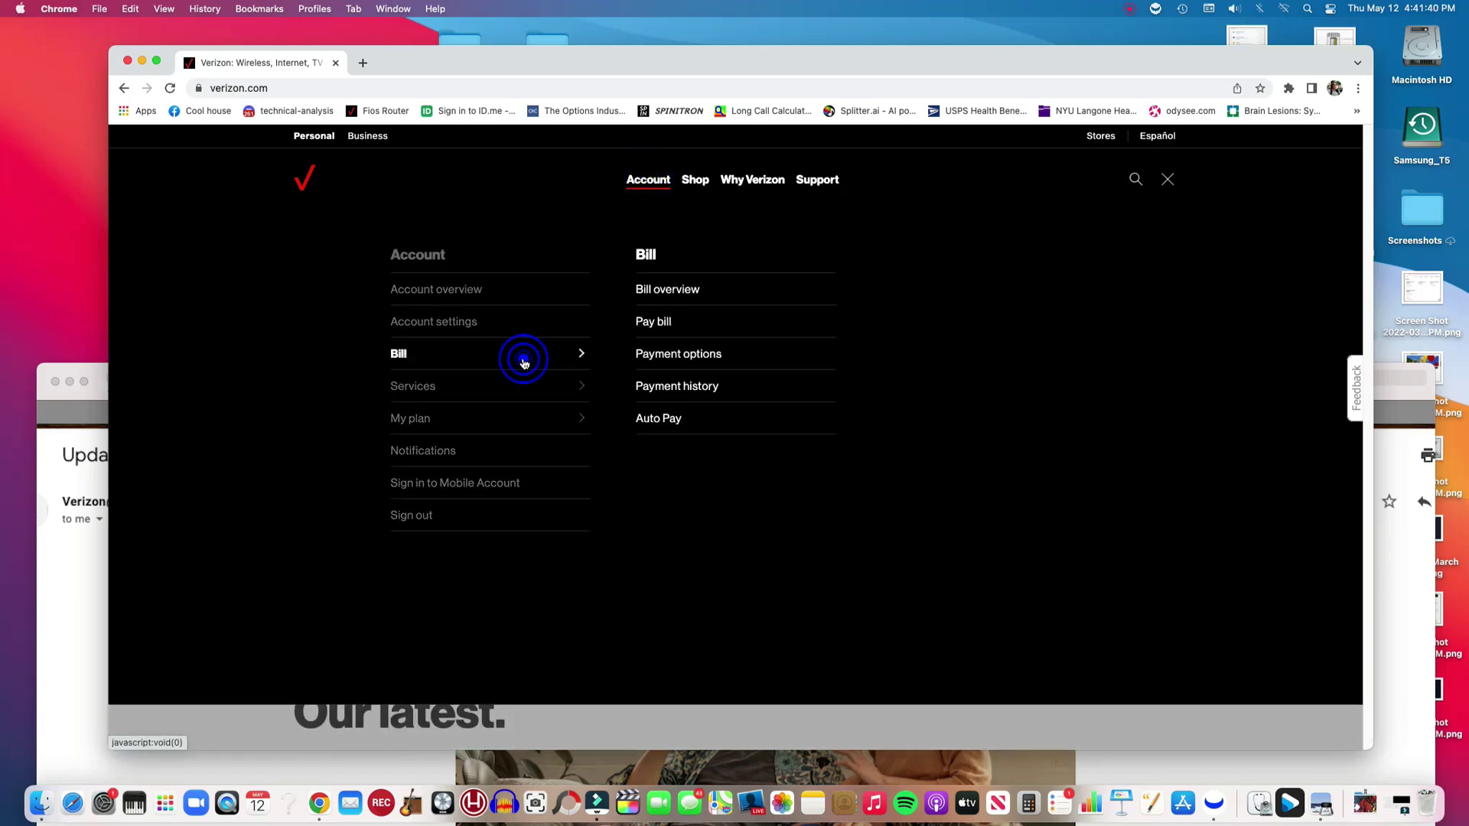
click(679, 354)
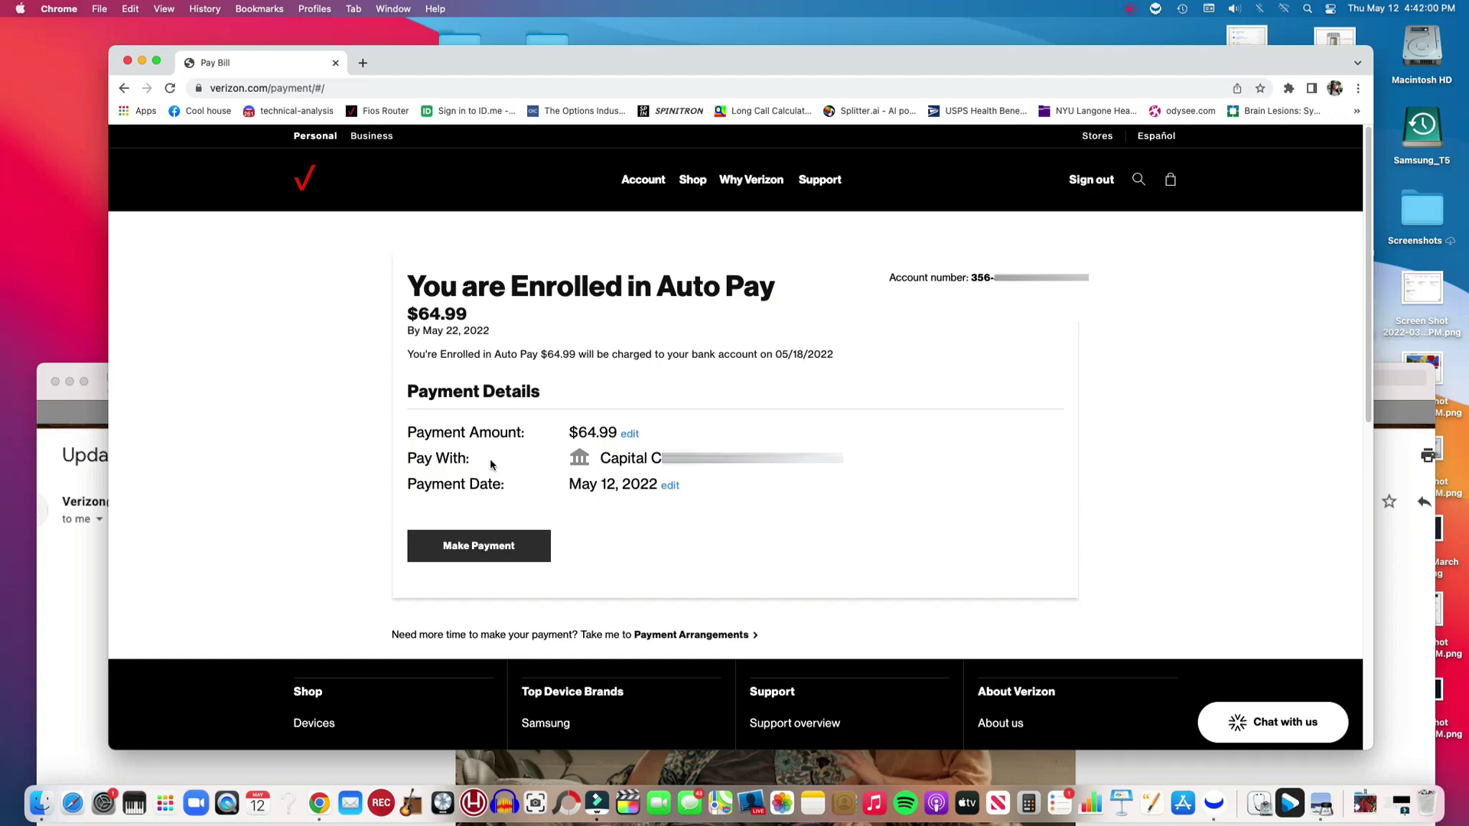
Change the Pay With method by adding a new payment method of type Verizon Gift Card
click(651, 457)
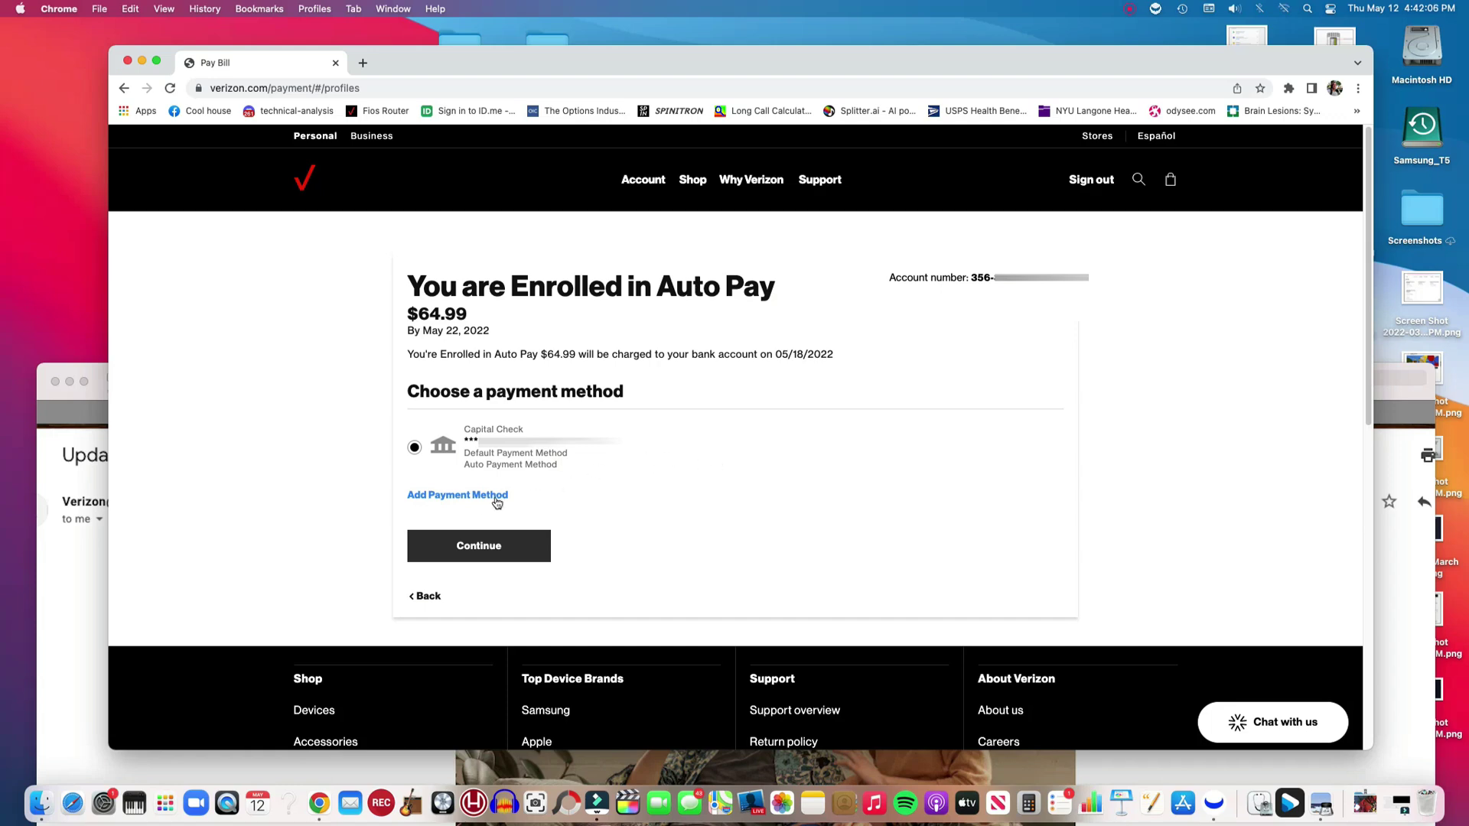
click(475, 495)
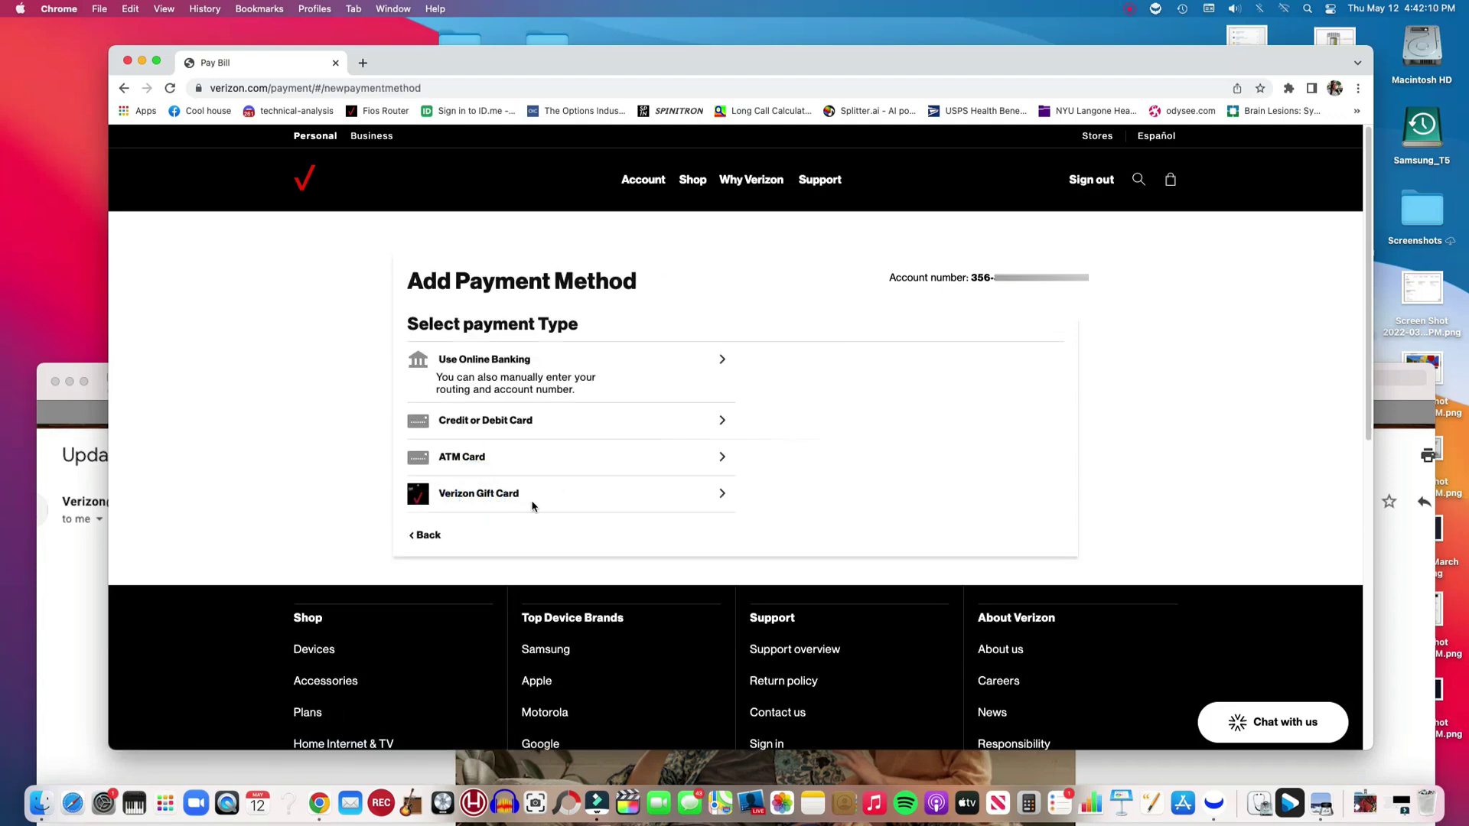
click(722, 495)
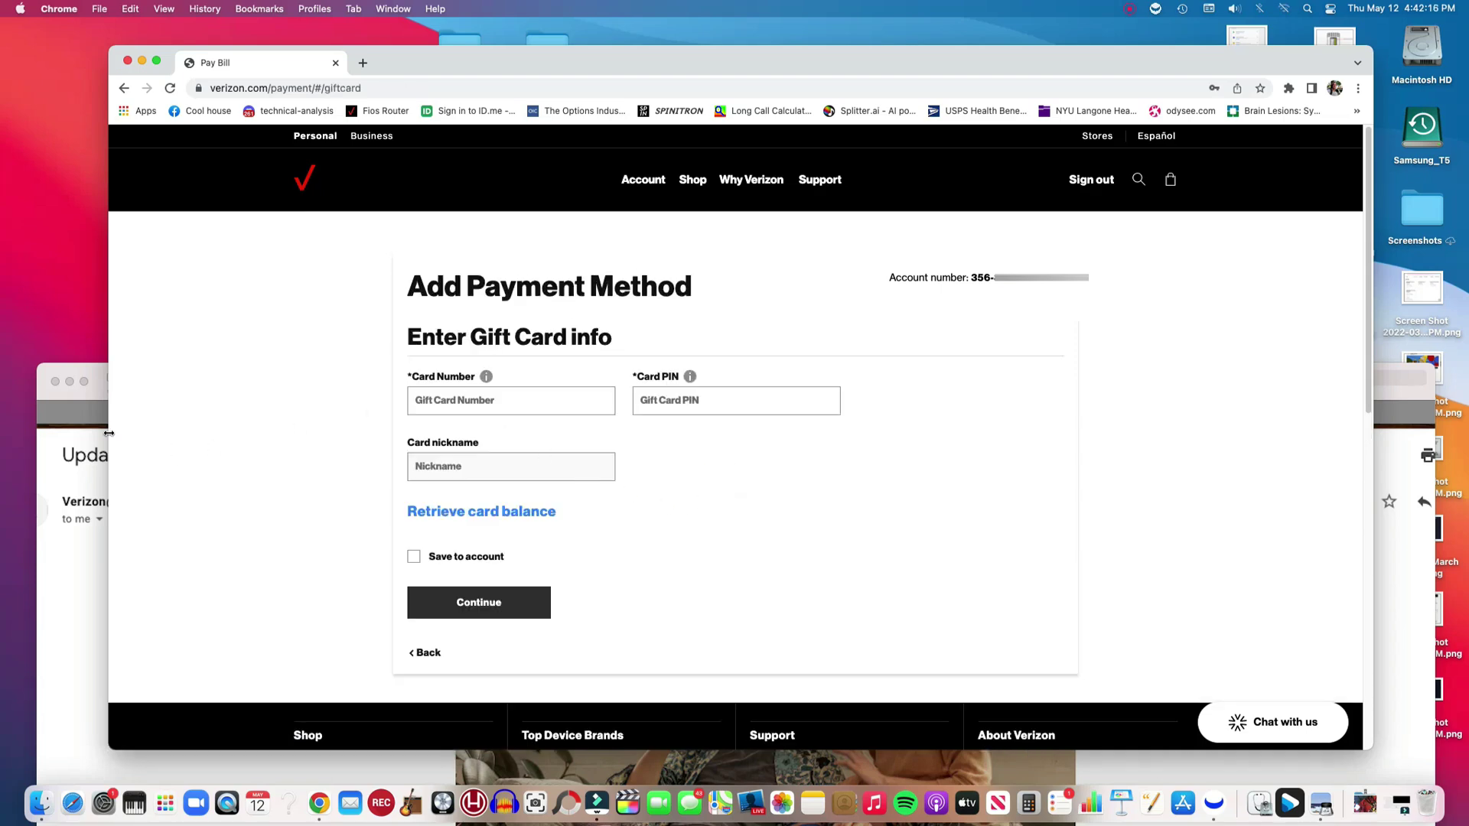
Switch to the gift card email image in Preview to consult the card number and PIN
click(93, 402)
double_click(388, 381)
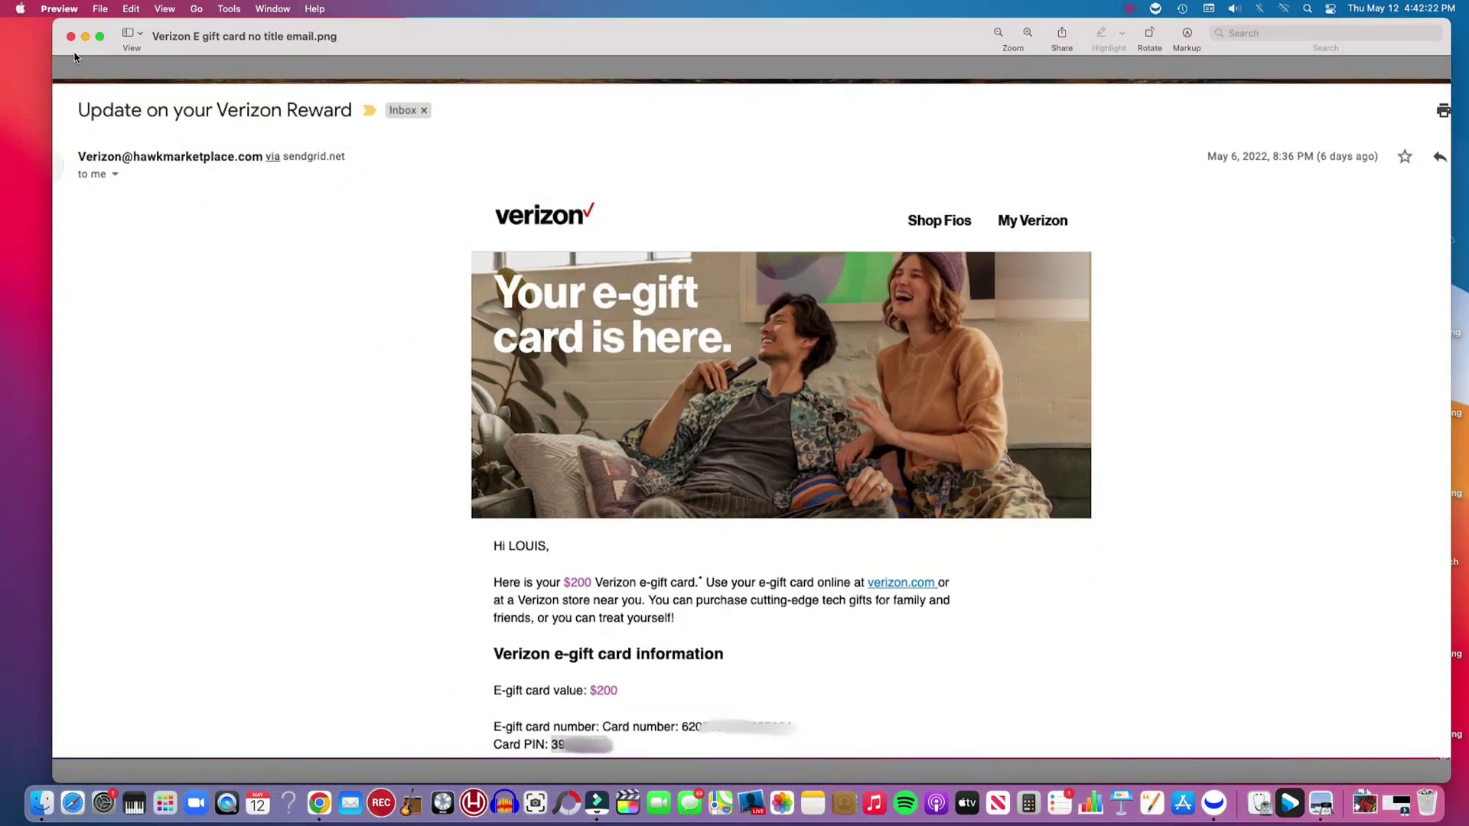
drag(88, 48, 75, 77)
double_click(98, 53)
click(198, 348)
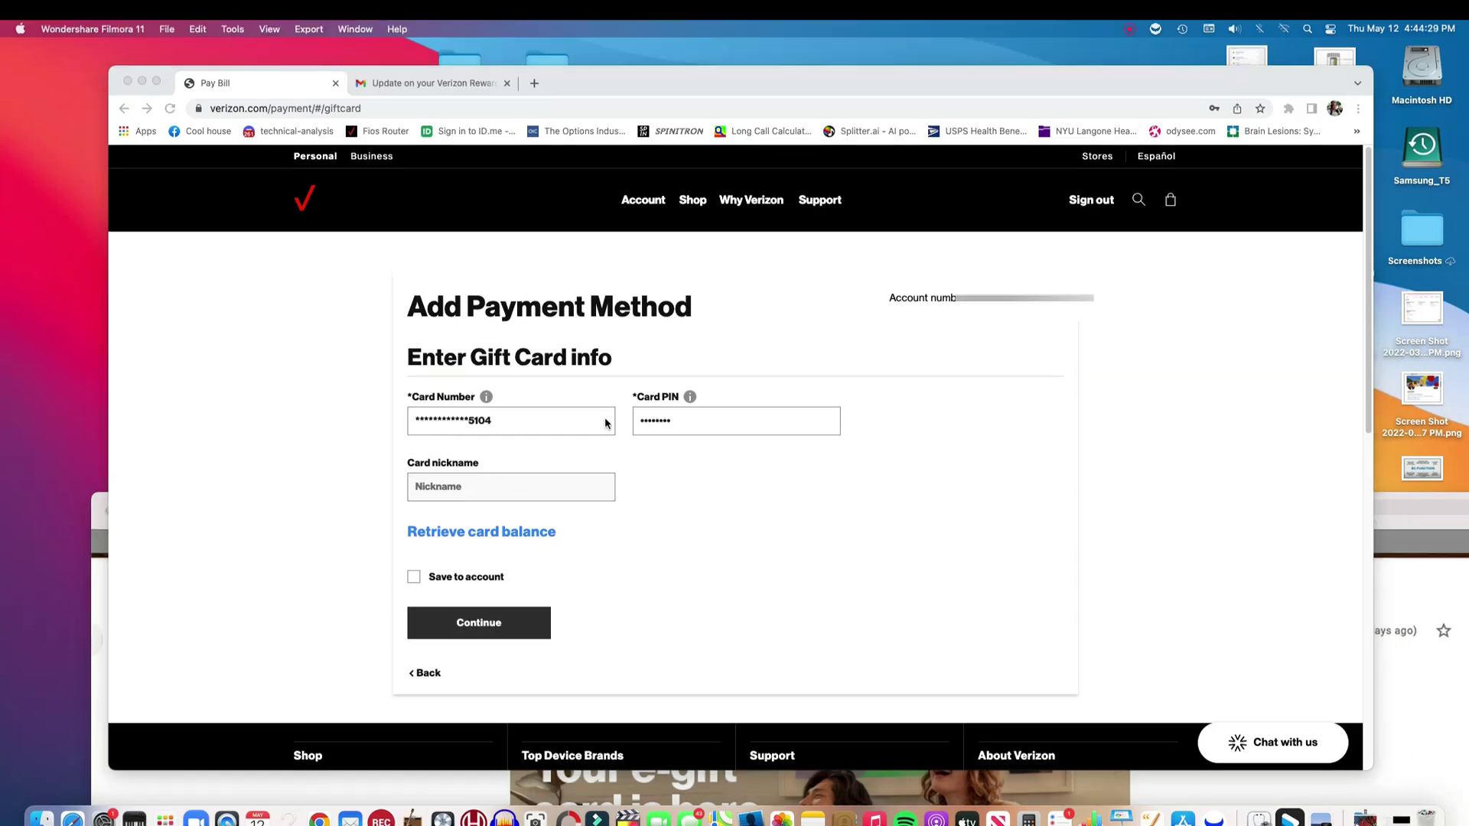
Retrieve the balance of the entered gift card
click(461, 488)
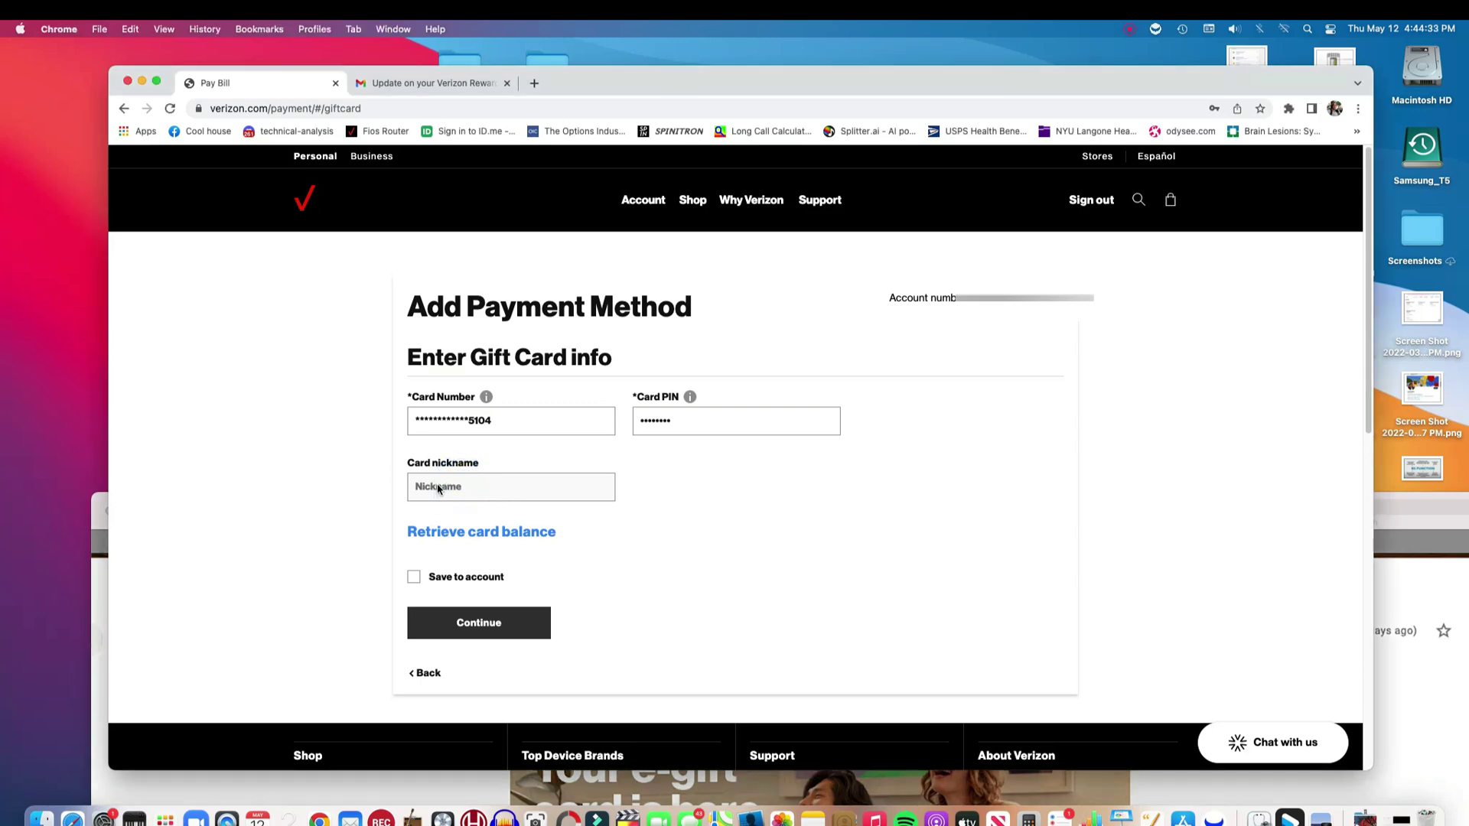
click(438, 488)
click(505, 487)
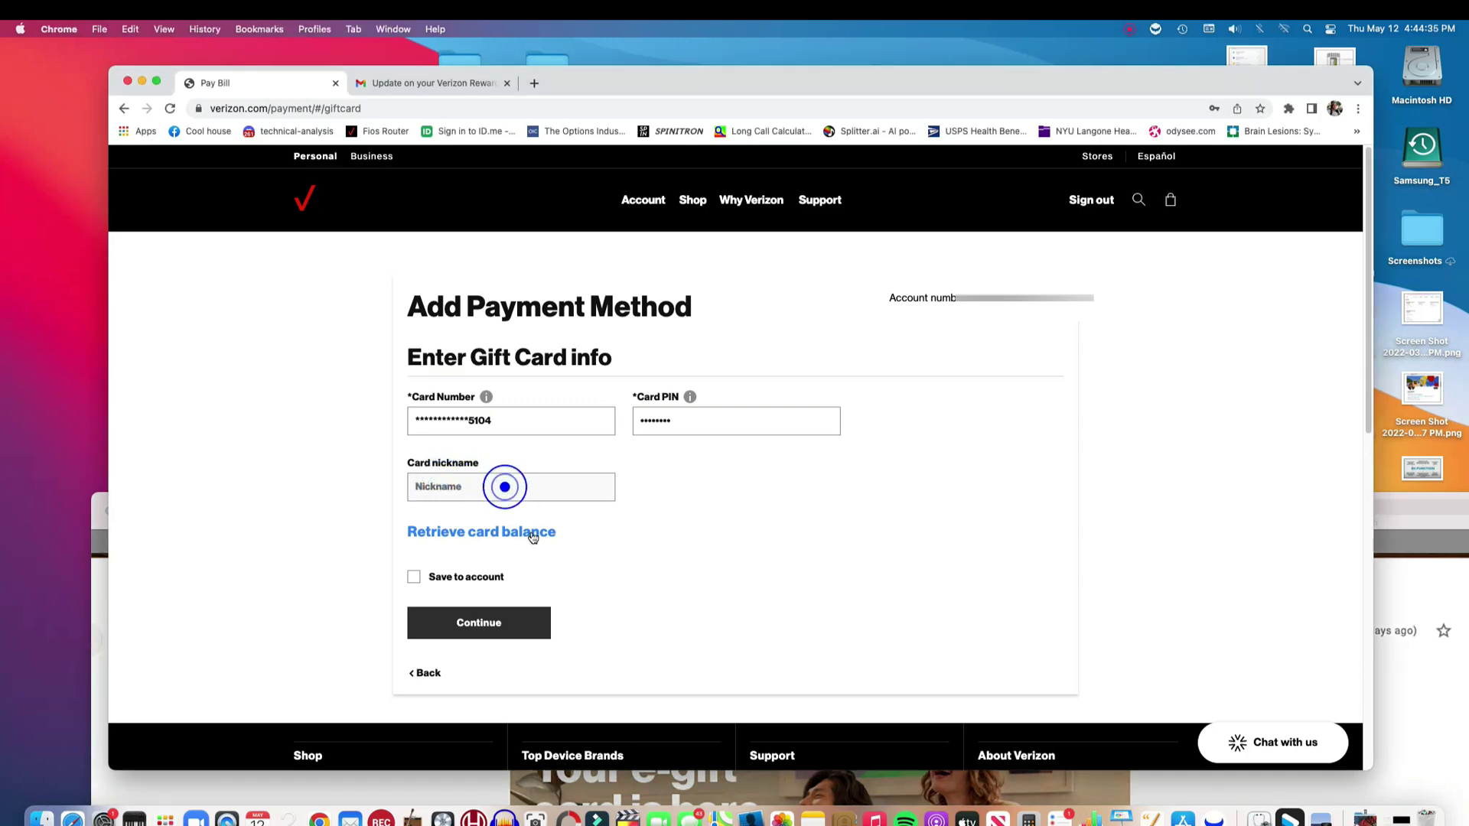
click(461, 536)
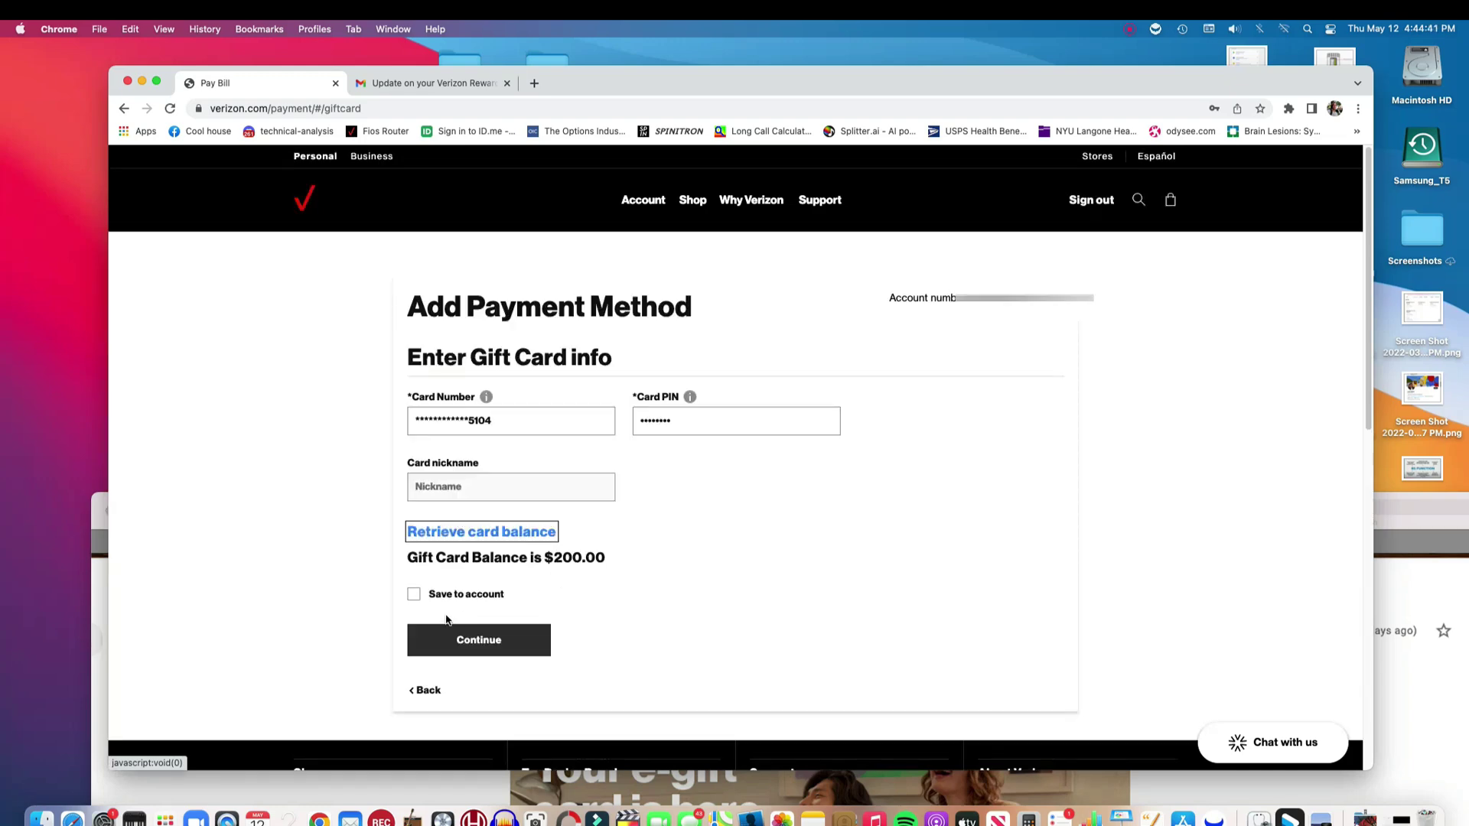
Save the gift card to the account with the nickname "Verizon egift card" and continue to the payment details
click(414, 595)
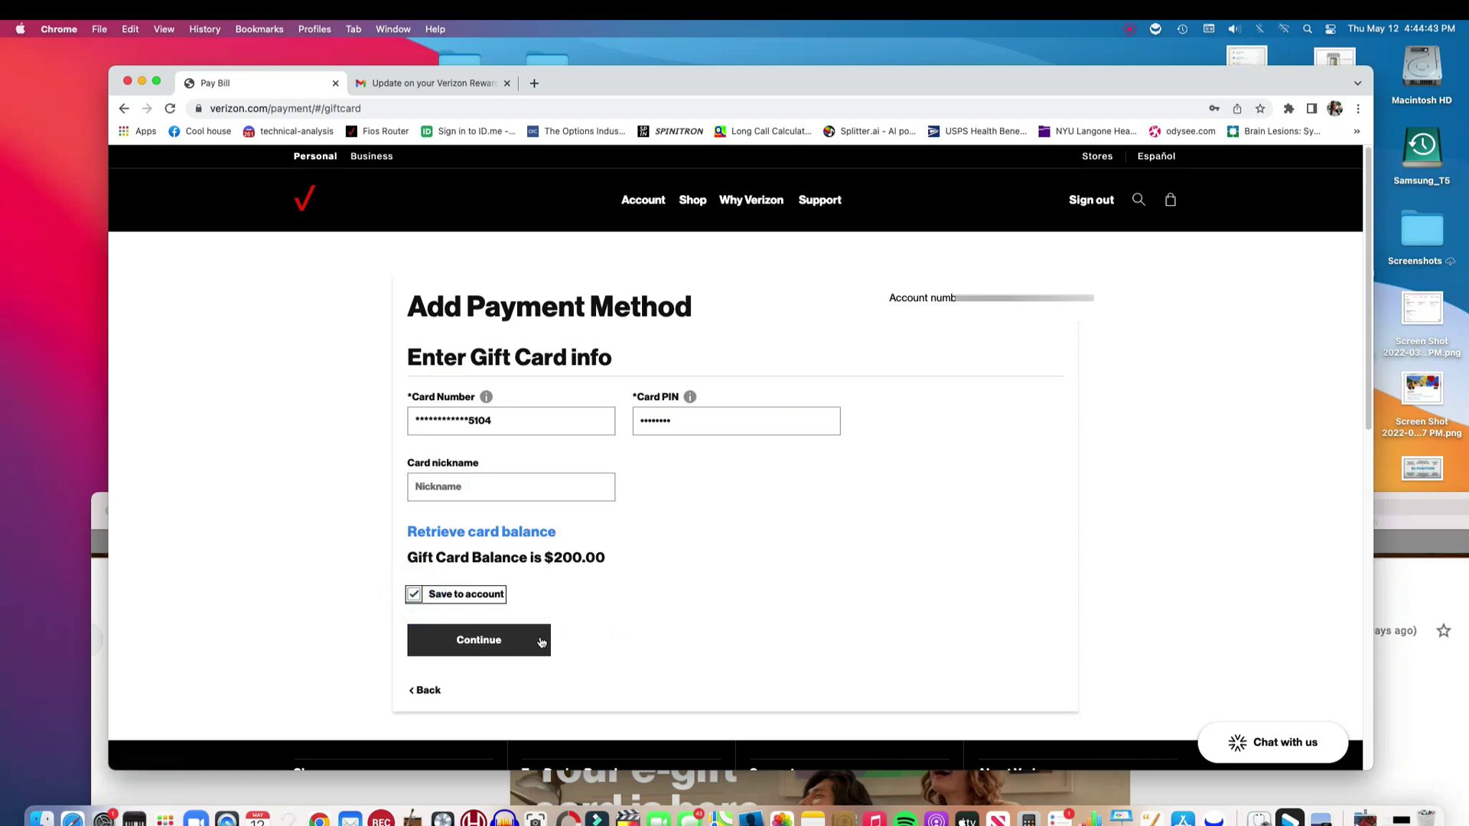
click(488, 648)
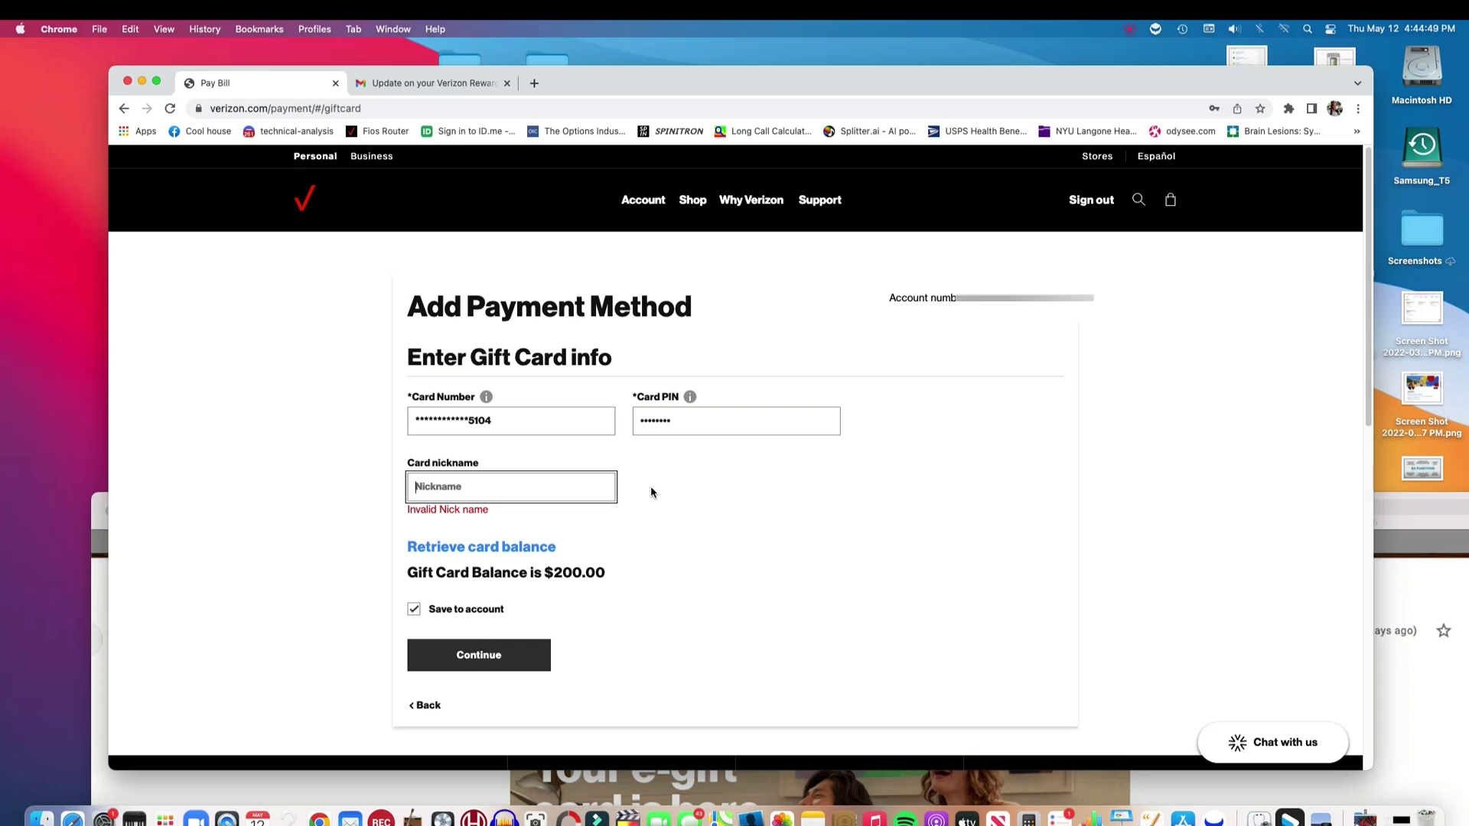
text(Verizo)
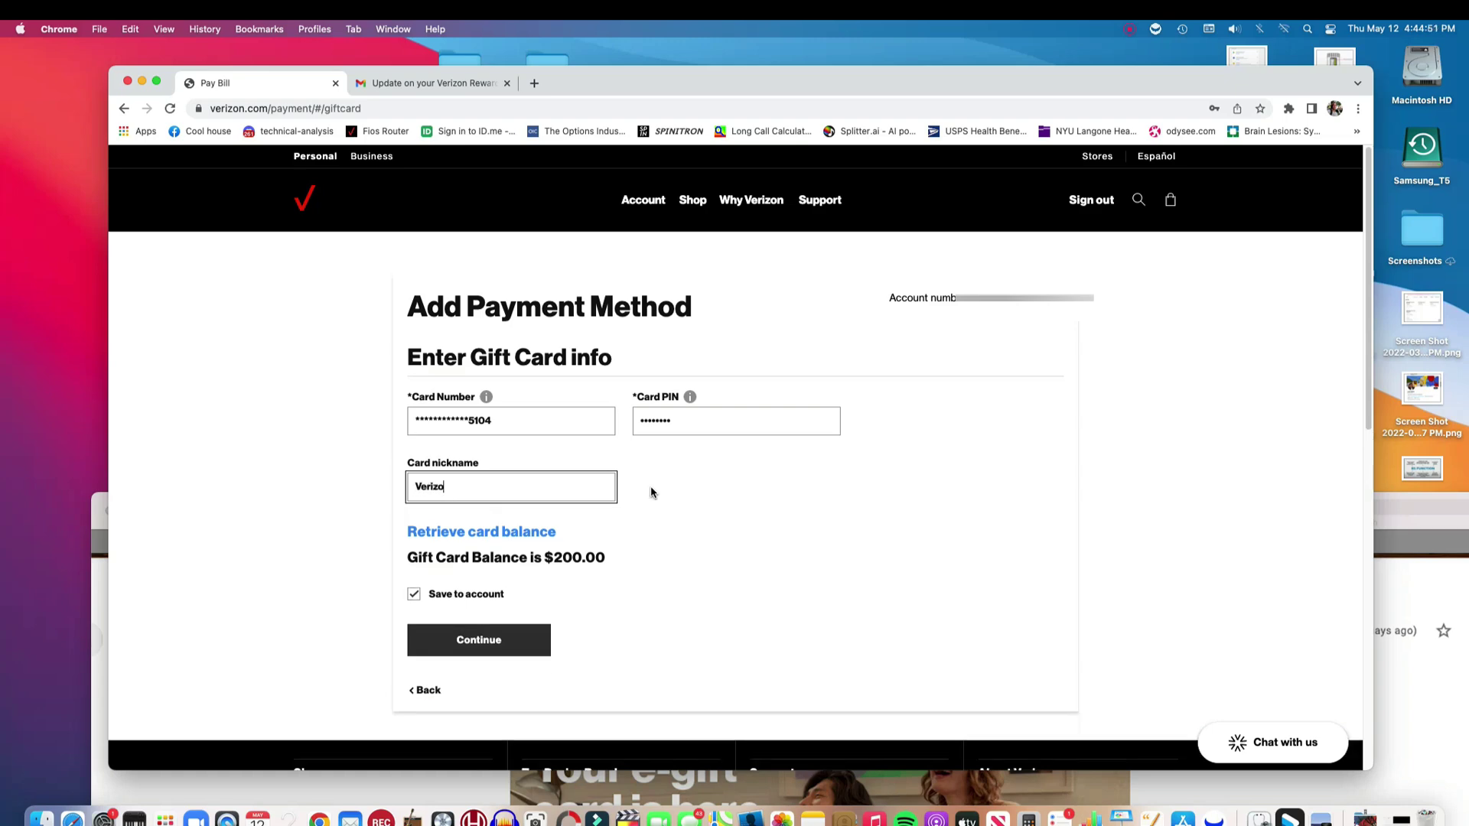
text(n e)
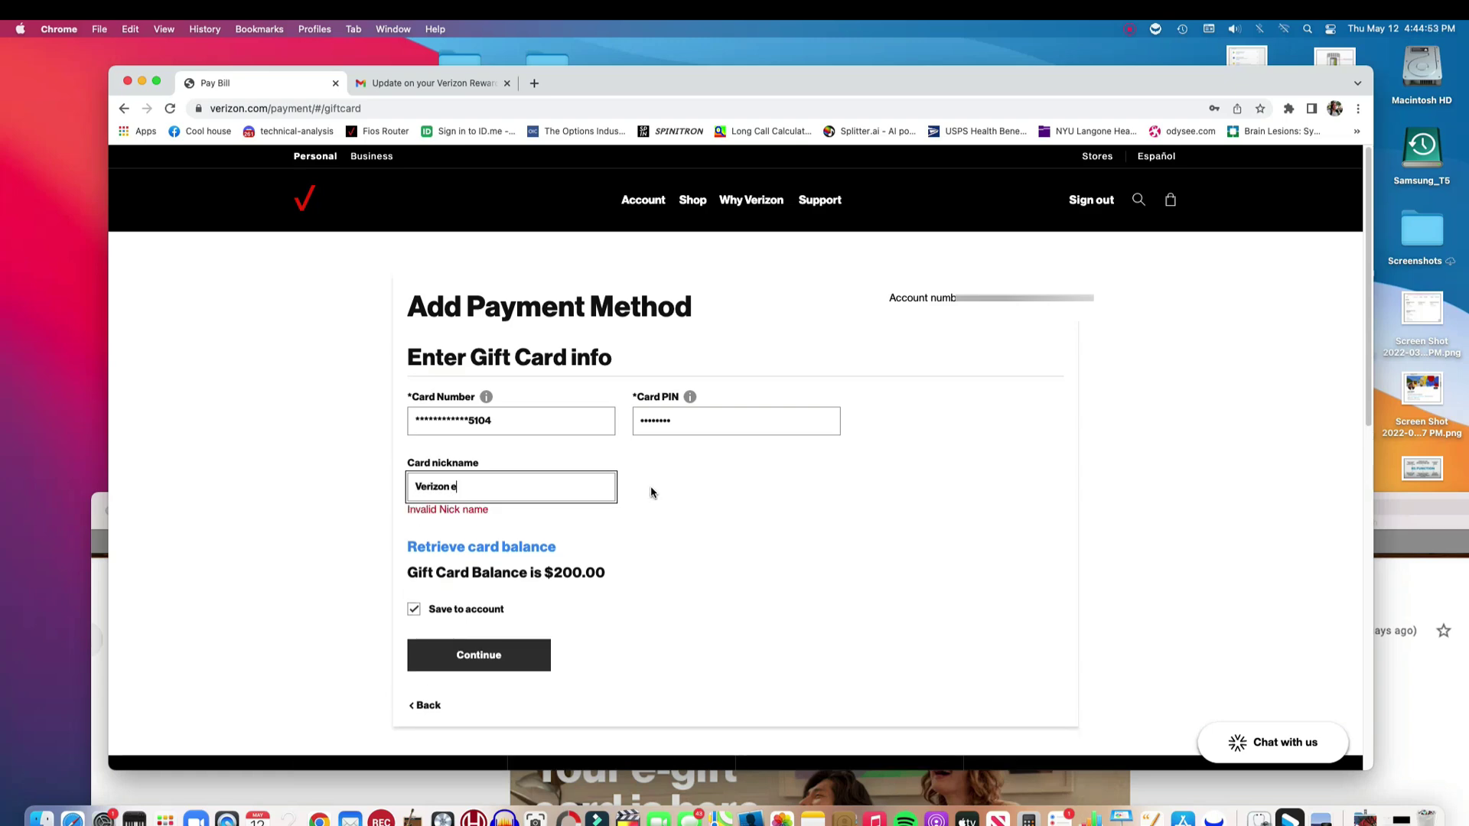
text(gift card)
click(538, 610)
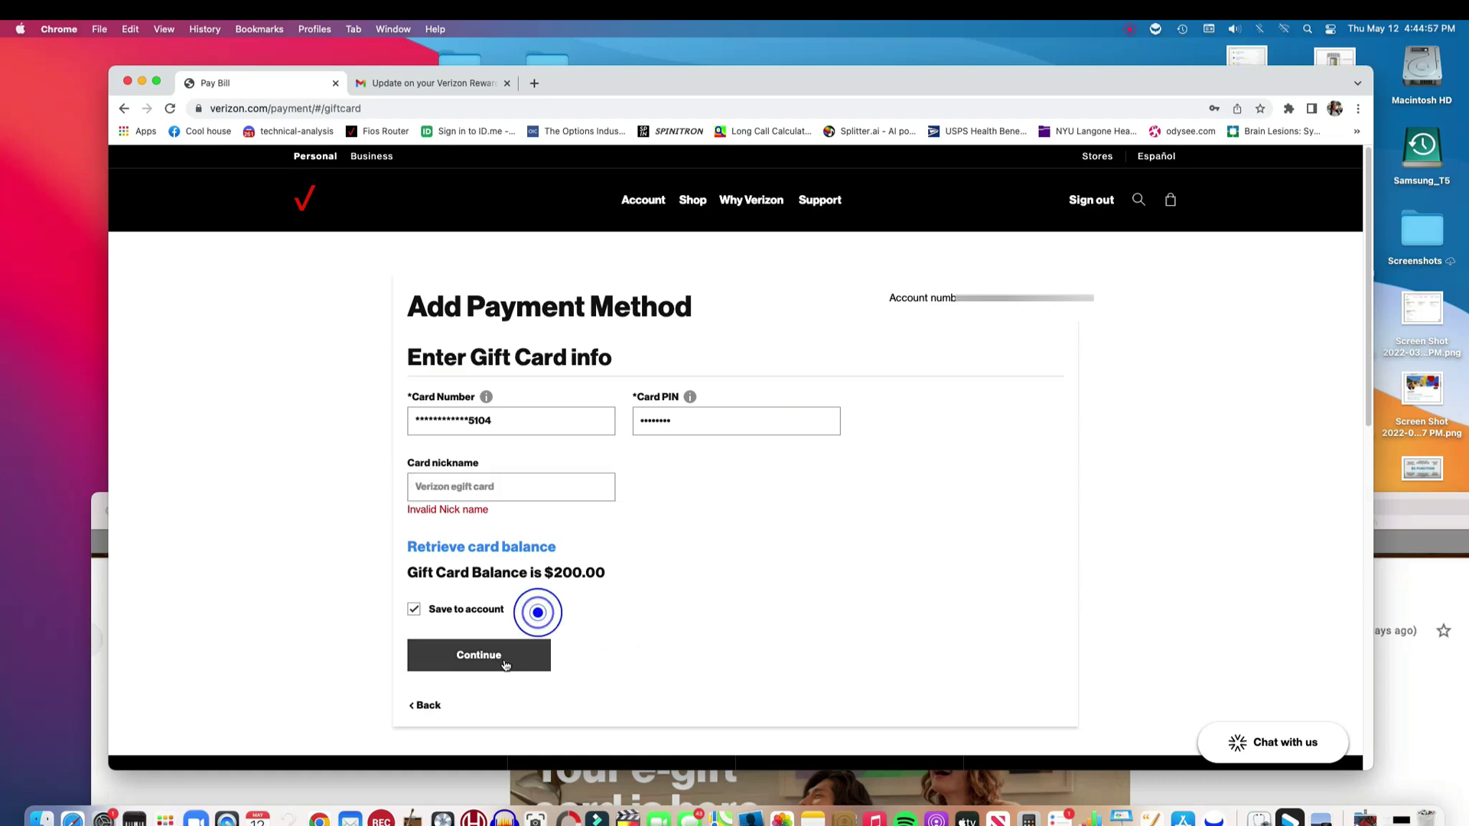
click(508, 655)
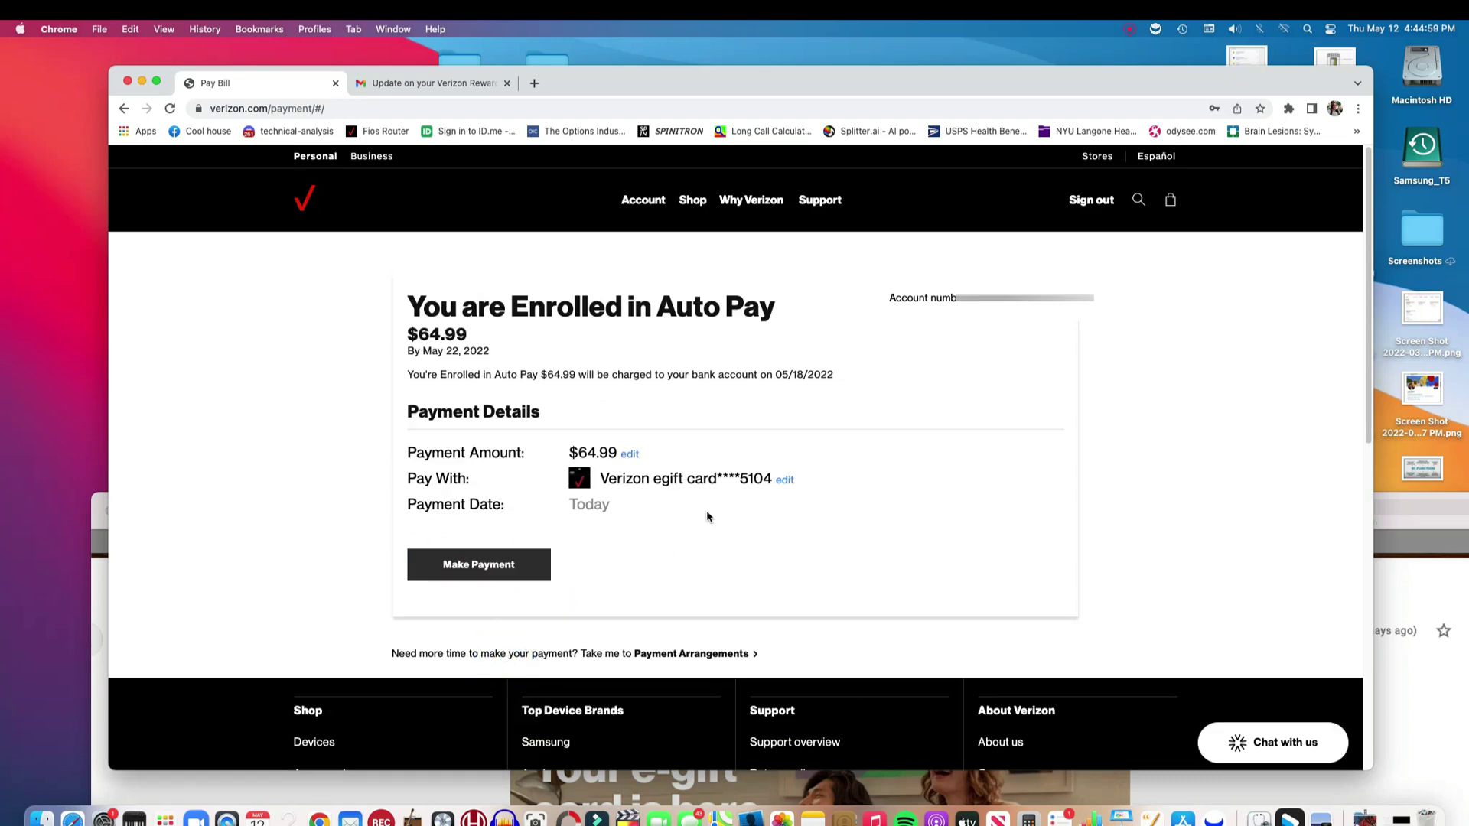
Make the $64.99 bill payment with the Verizon gift card and confirm paying now
click(488, 565)
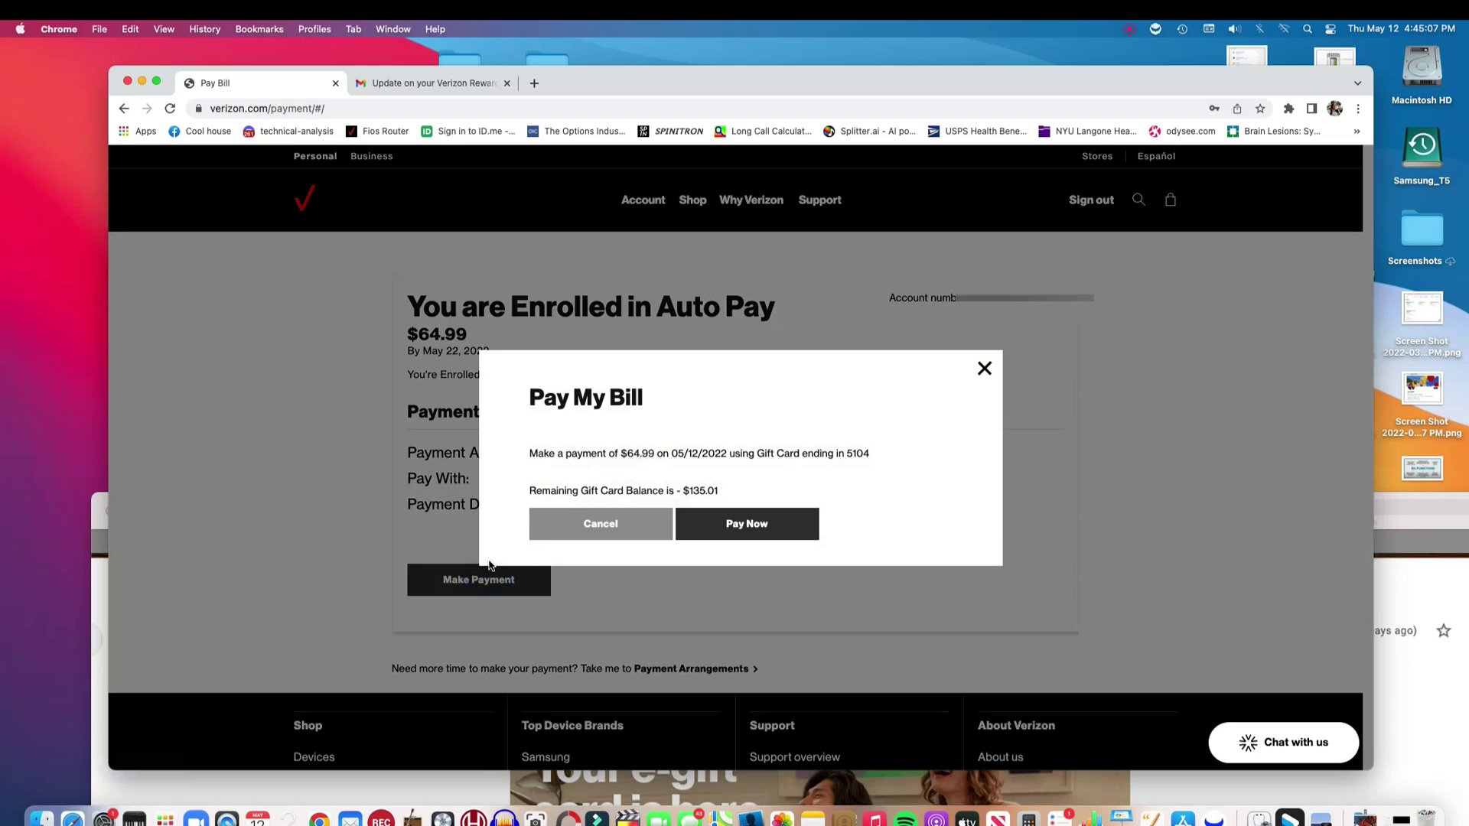
click(729, 525)
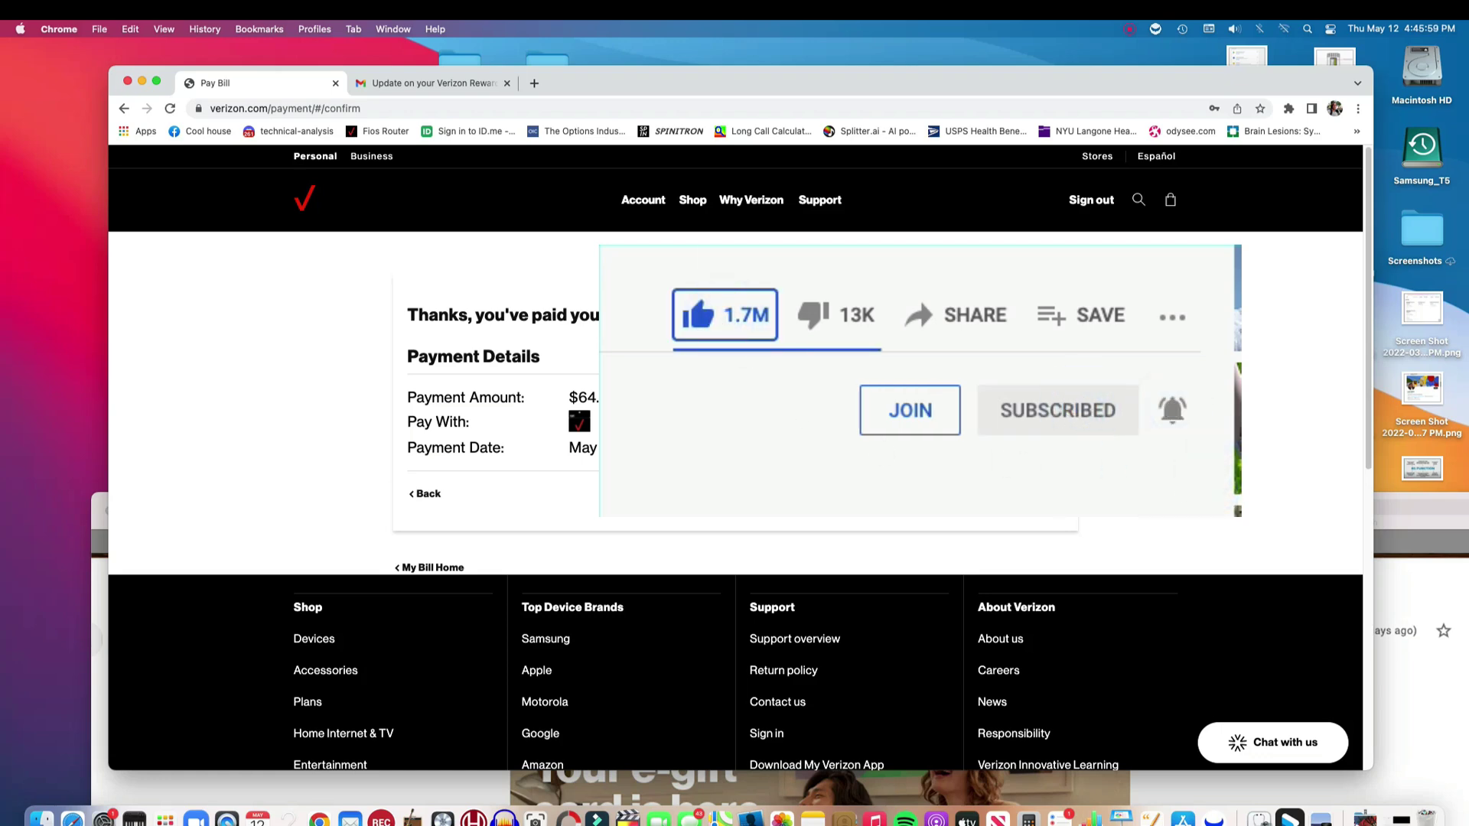
click(1131, 29)
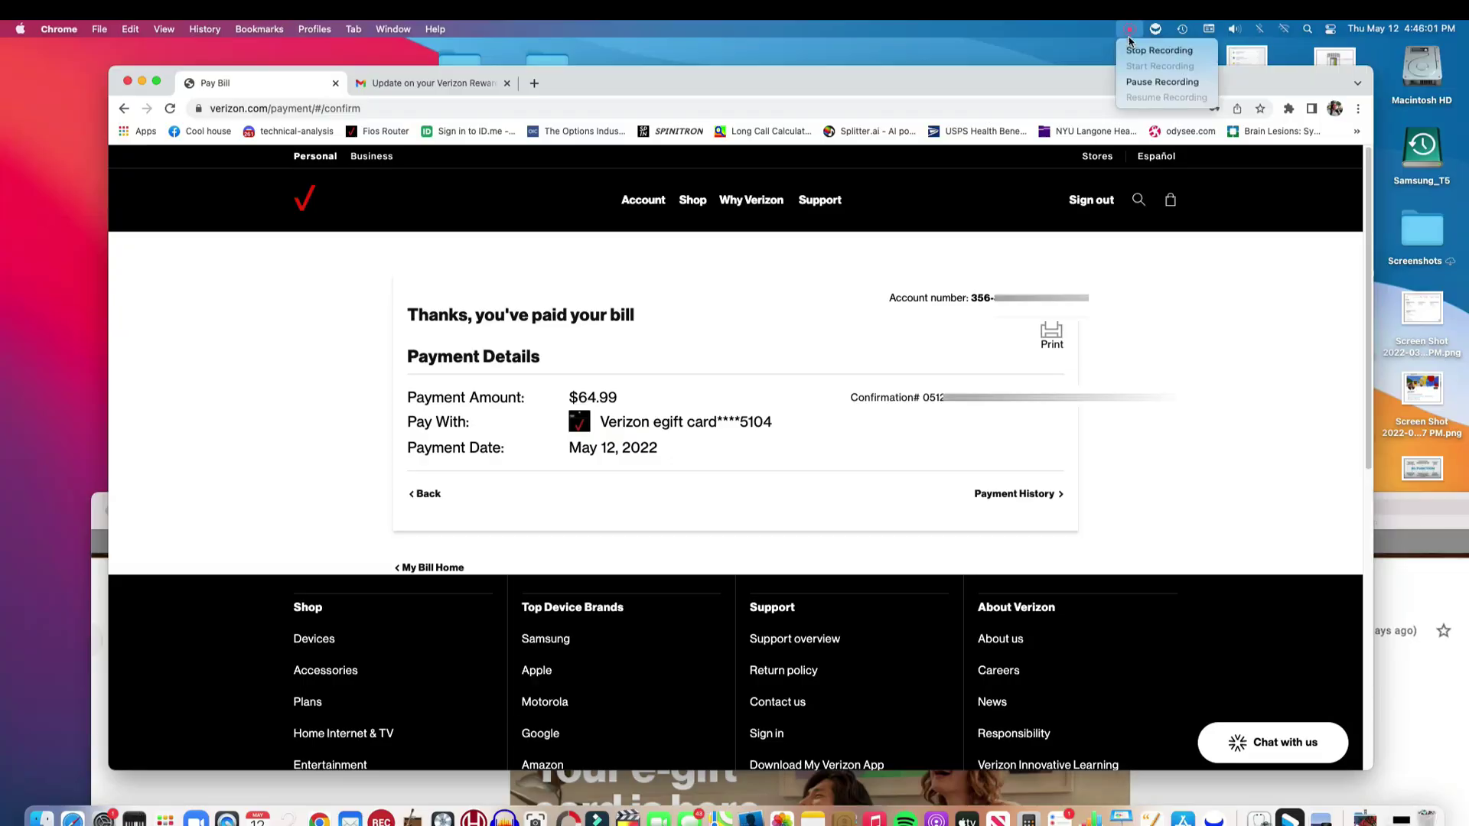